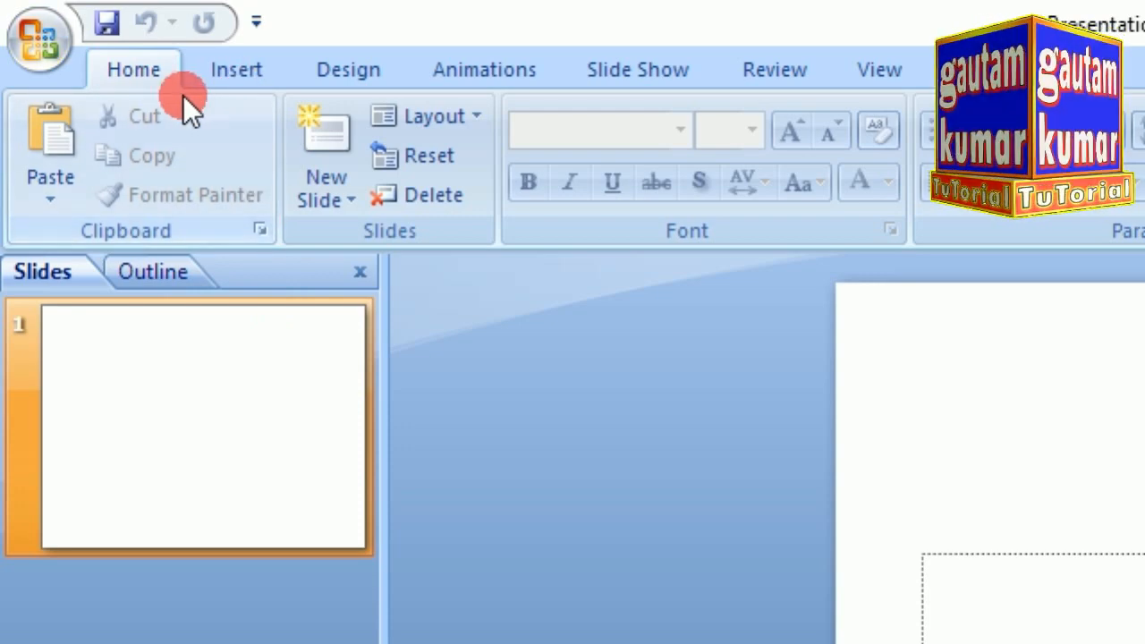
Step: Size the slides for On-screen Show (16:9) in the page setup
{"action": "left_click", "coordinate": [371, 78]}
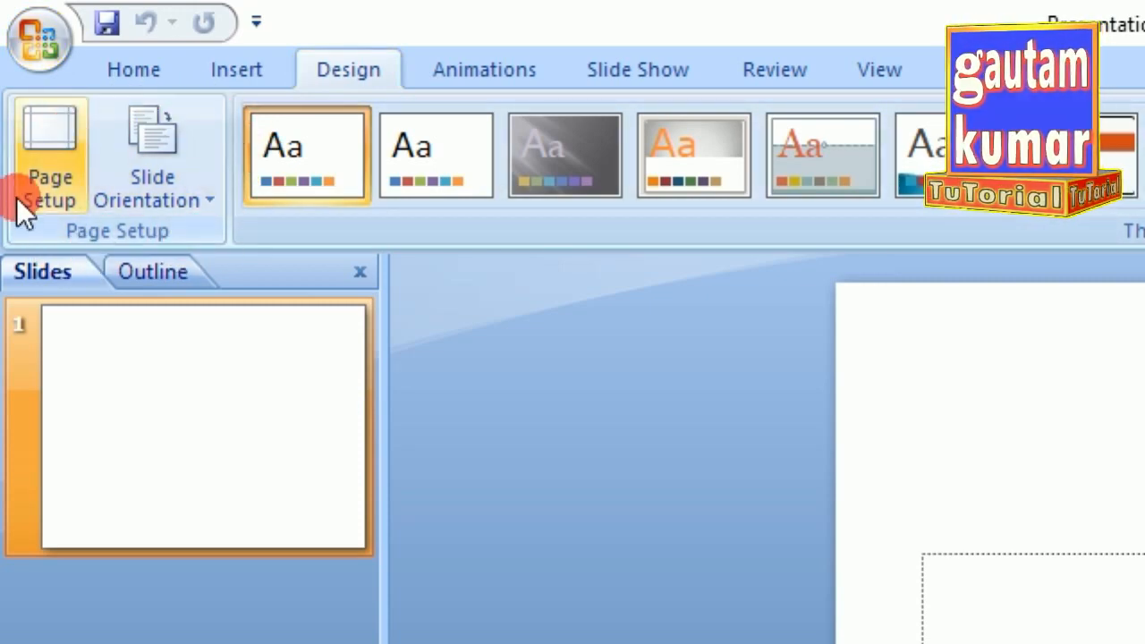
{"action": "left_click", "coordinate": [61, 179]}
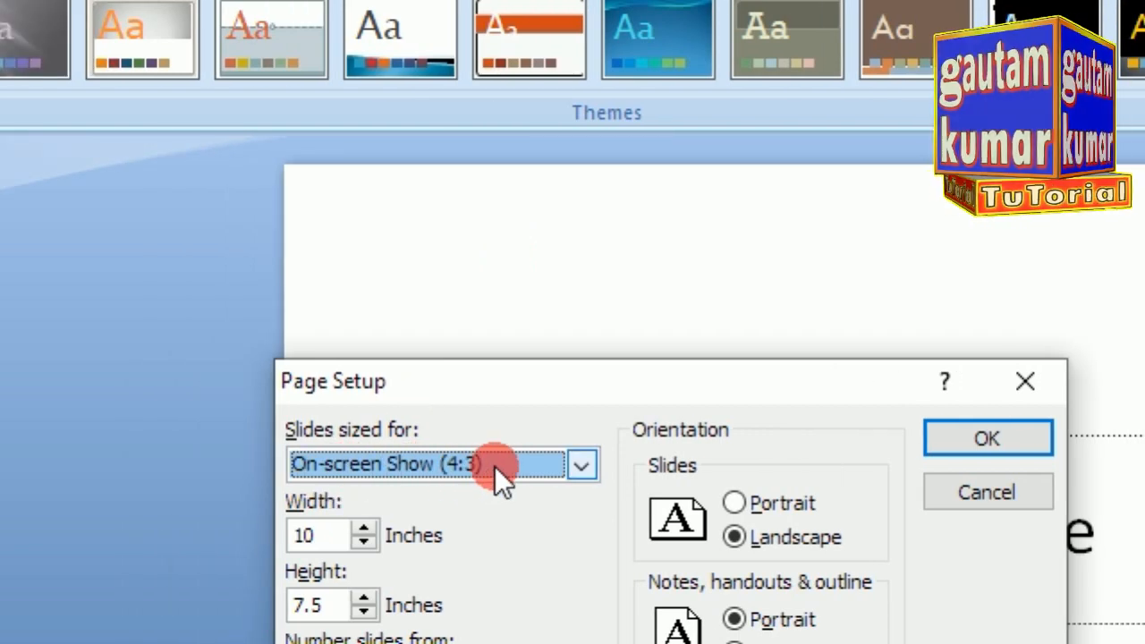
{"action": "left_click", "coordinate": [582, 465]}
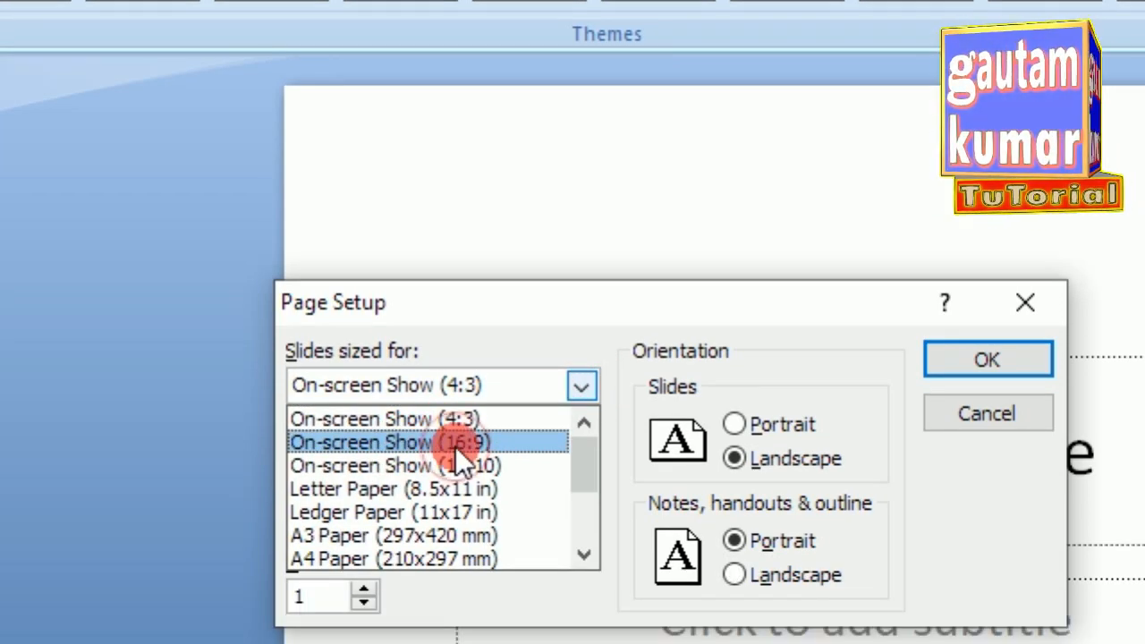
{"action": "left_click", "coordinate": [454, 484]}
{"action": "left_click", "coordinate": [586, 391]}
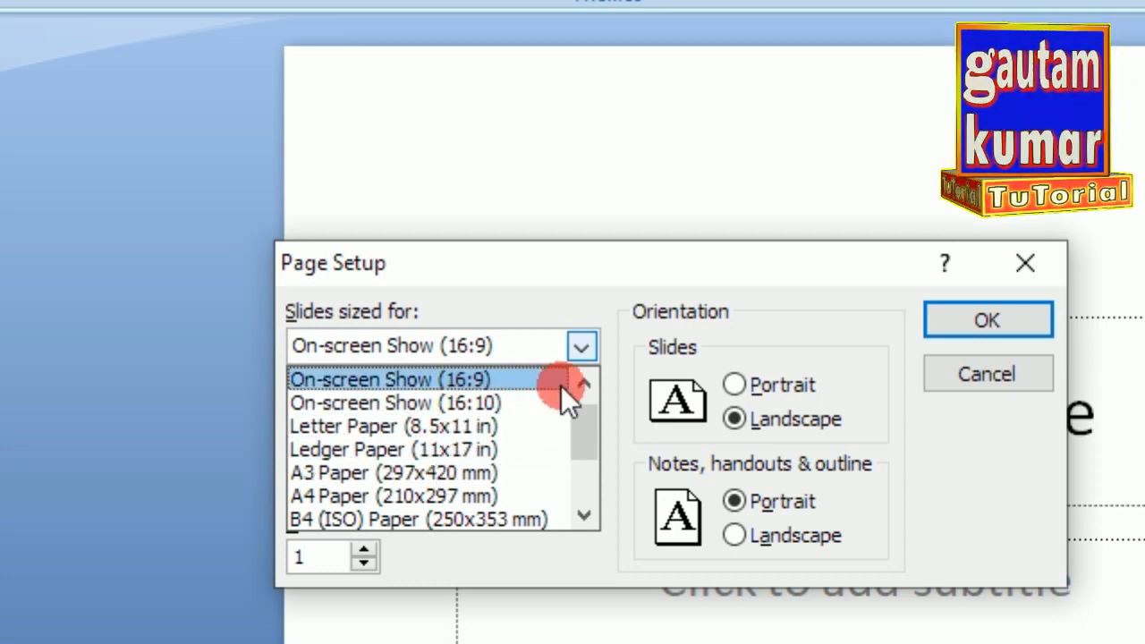
{"action": "left_click", "coordinate": [584, 380]}
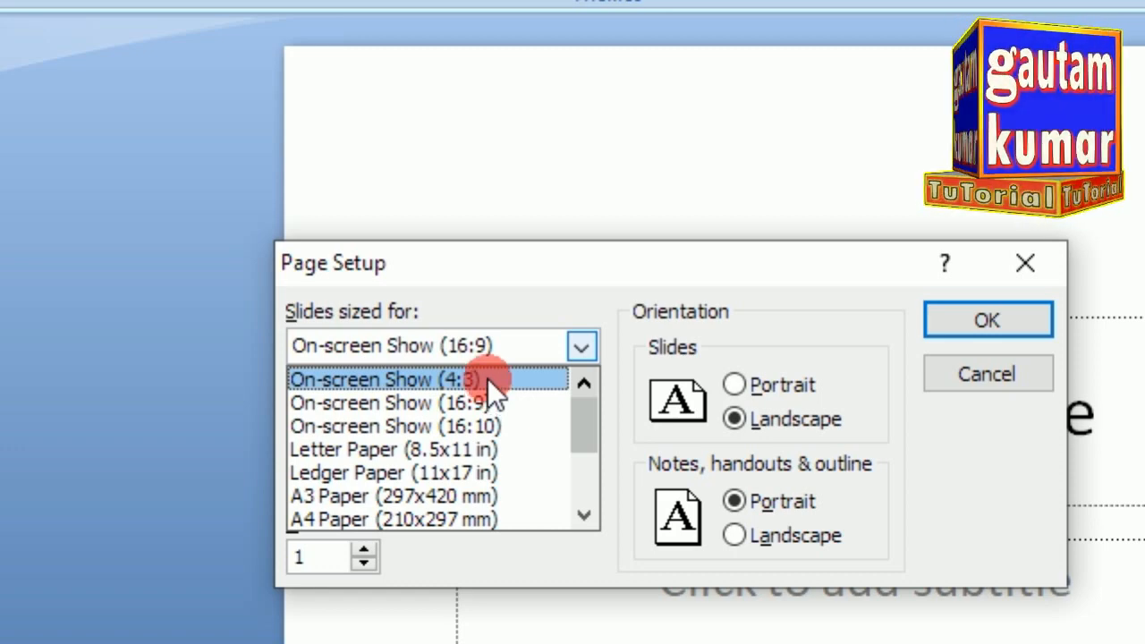
{"action": "left_click", "coordinate": [477, 403]}
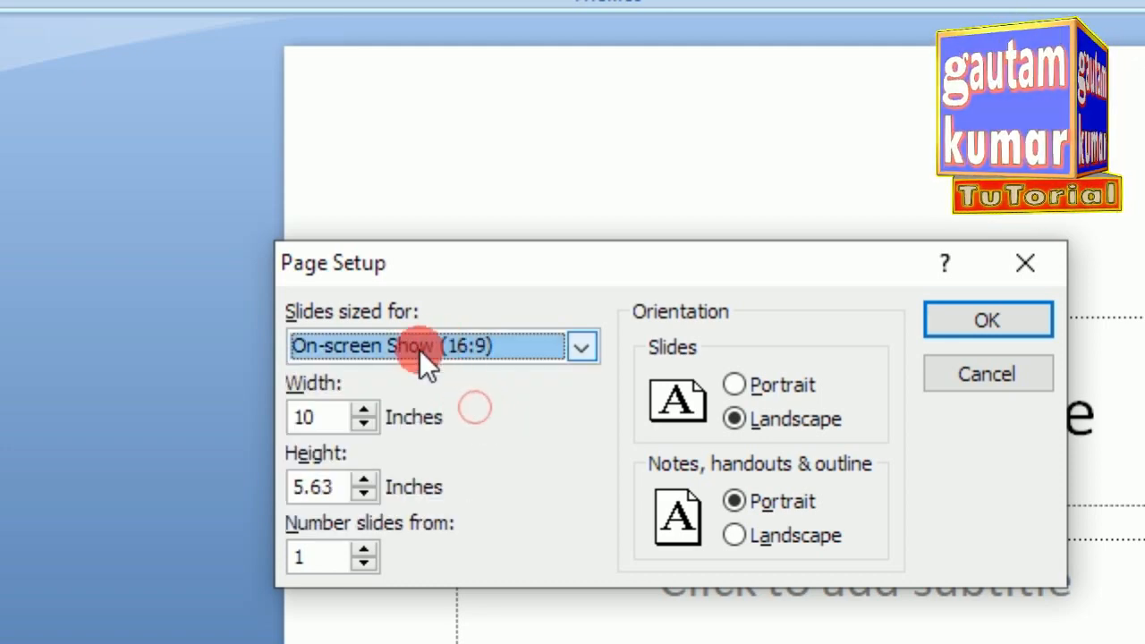
Step: Size the slides for On-screen Show (4:3) and apply the page setup
{"action": "left_click", "coordinate": [583, 346]}
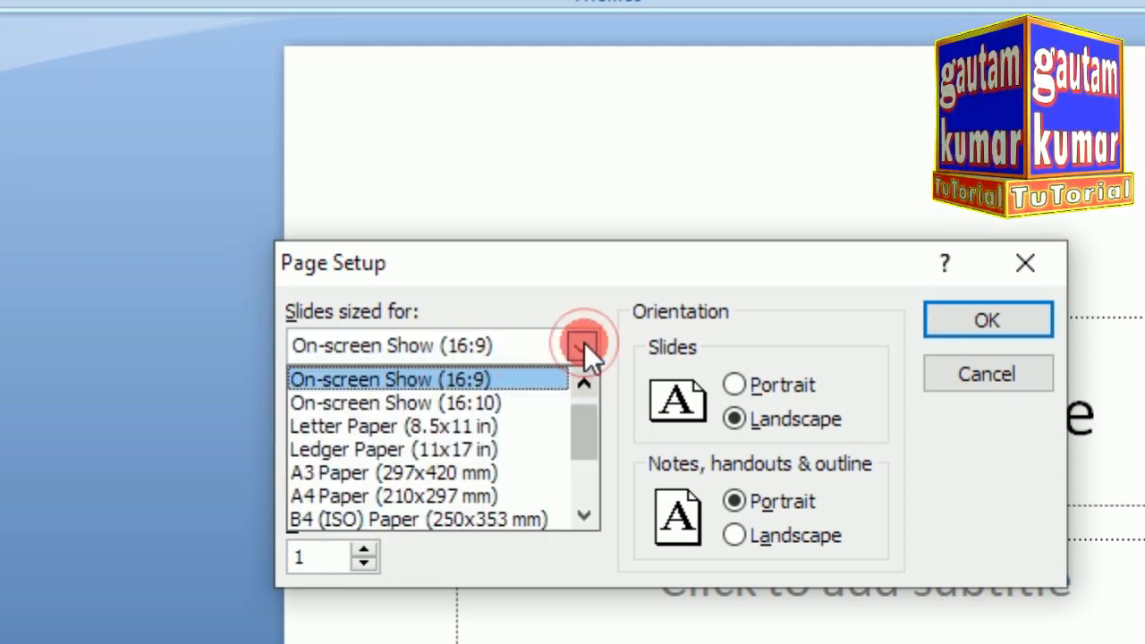
{"action": "left_click", "coordinate": [583, 402]}
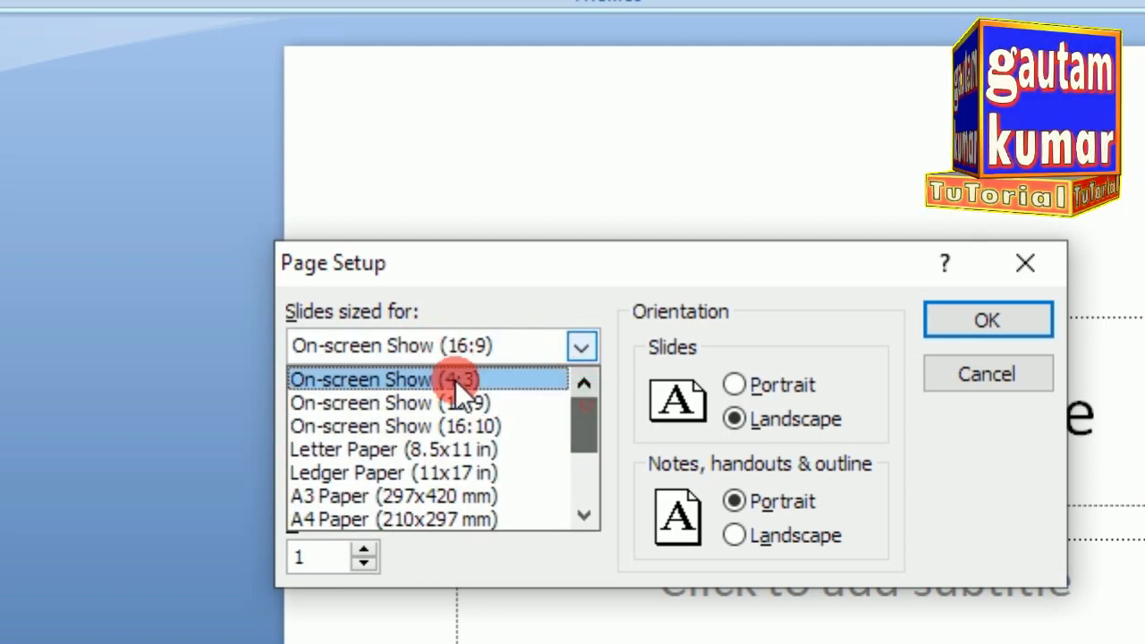
{"action": "left_click", "coordinate": [457, 379]}
{"action": "left_click", "coordinate": [970, 322]}
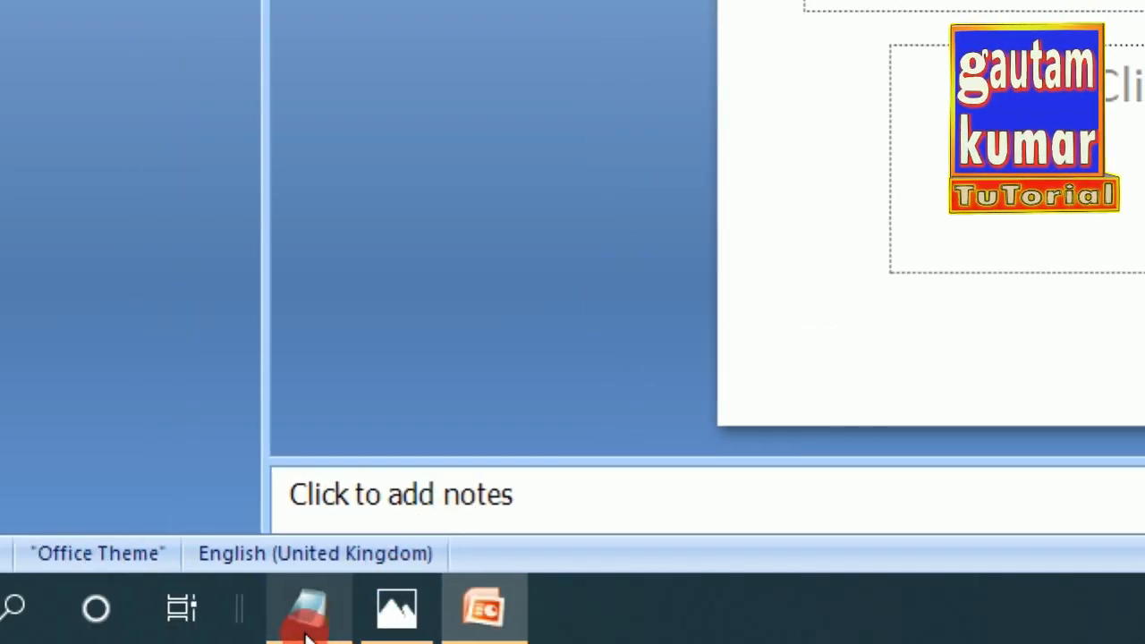
Step: Switch to the slide measurement notes in Notepad and read the pixel and inch sizes for the 4:5 ratio
{"action": "left_click", "coordinate": [310, 612]}
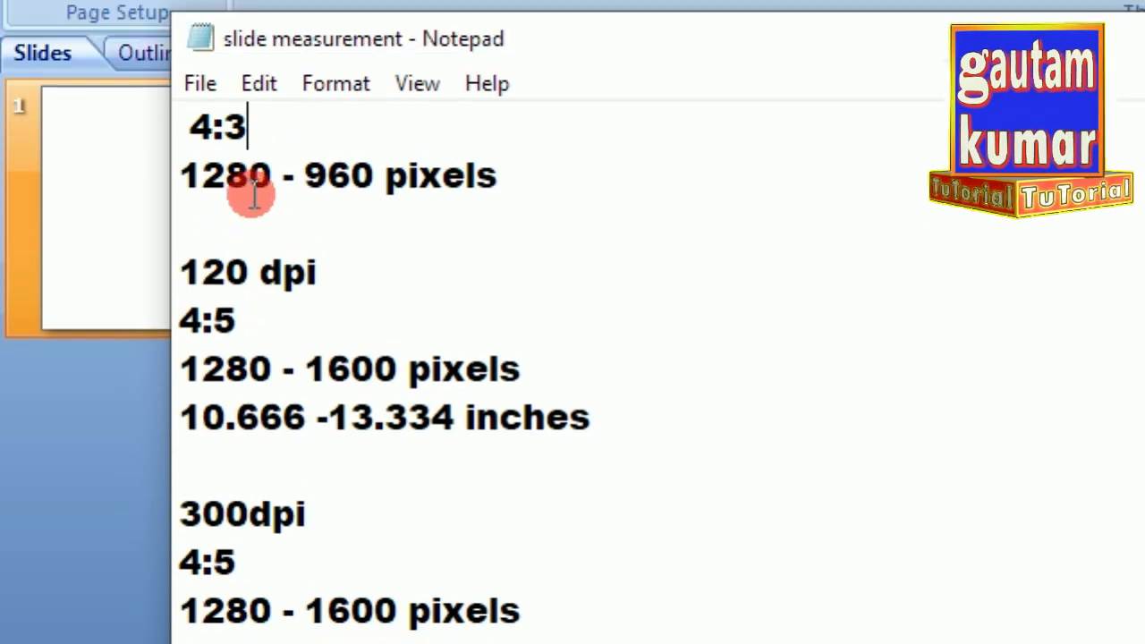
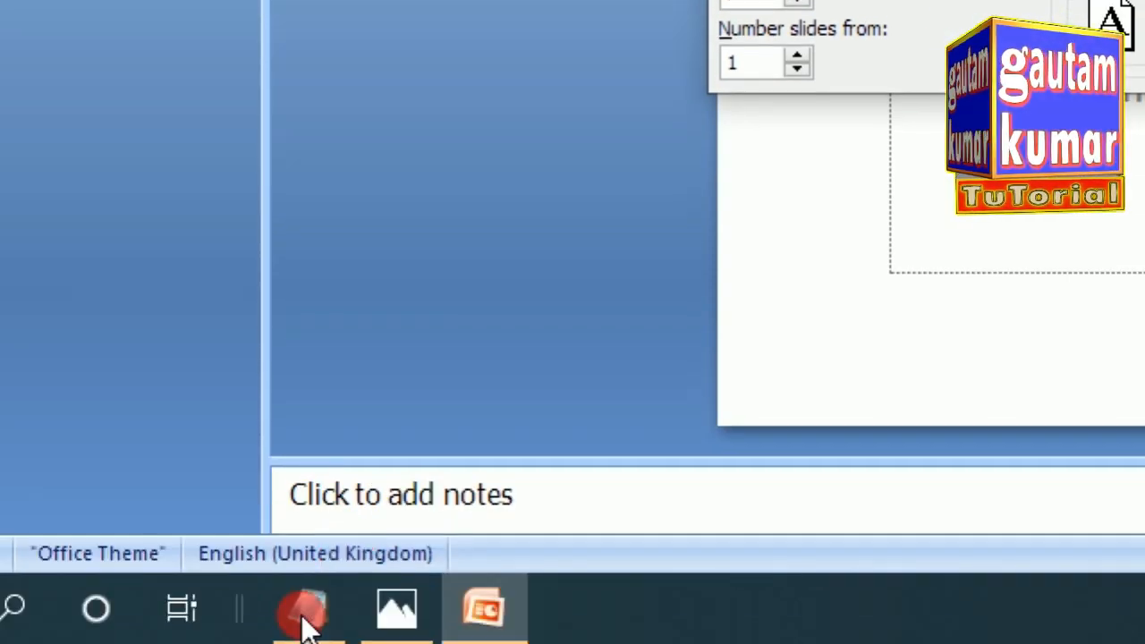
{"action": "left_click", "coordinate": [307, 617]}
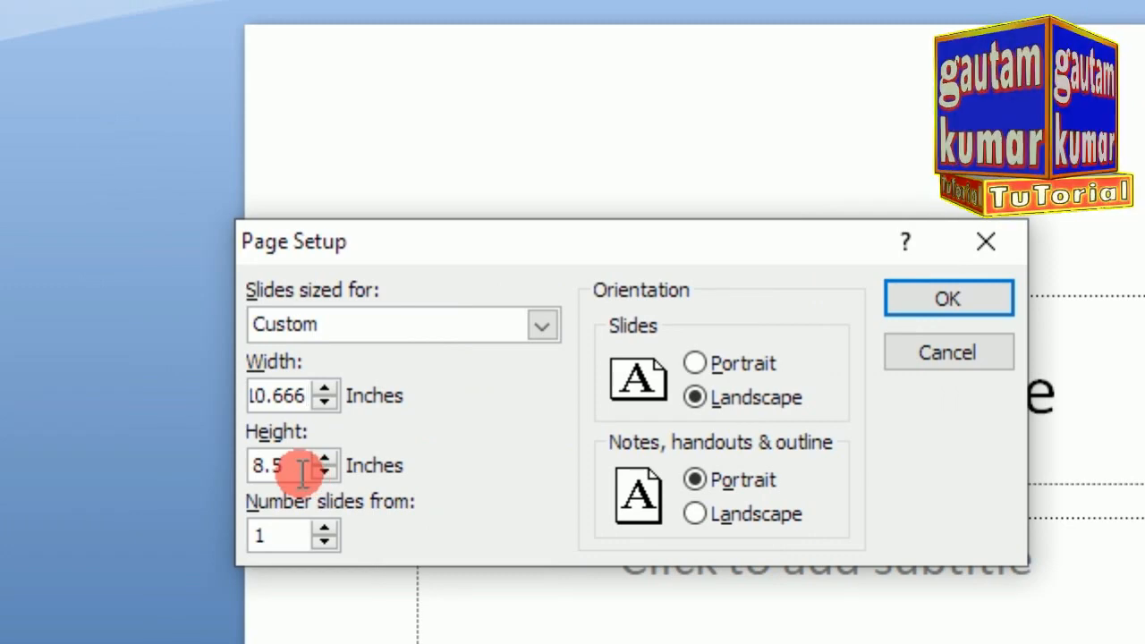
Step: Set the slide height to 13.334 inches and apply the custom page size
{"action": "left_click_drag", "start_coordinate": [300, 474], "coordinate": [246, 464]}
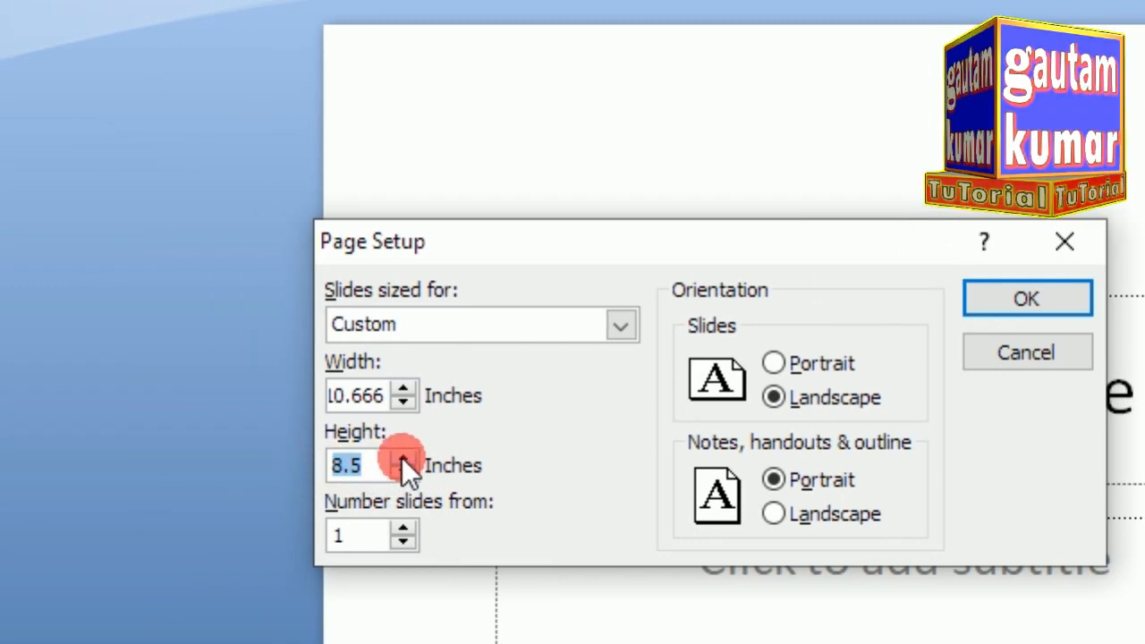
{"action": "left_click", "coordinate": [403, 458]}
{"action": "left_click", "coordinate": [404, 458]}
{"action": "left_click", "coordinate": [404, 458]}
{"action": "left_click", "coordinate": [403, 459]}
{"action": "left_click", "coordinate": [403, 458]}
{"action": "left_click", "coordinate": [404, 458]}
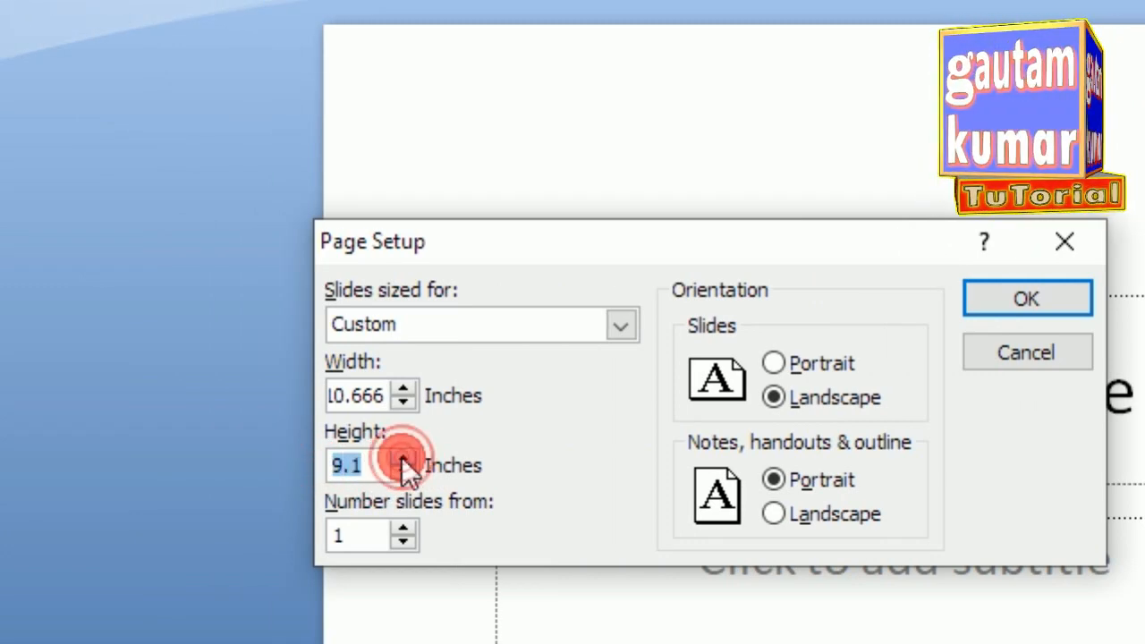
{"action": "left_click", "coordinate": [404, 458]}
{"action": "left_click", "coordinate": [404, 458]}
{"action": "left_click", "coordinate": [404, 458]}
{"action": "left_click", "coordinate": [404, 458]}
{"action": "left_click", "coordinate": [404, 458]}
{"action": "left_click", "coordinate": [403, 458]}
{"action": "left_click", "coordinate": [403, 459]}
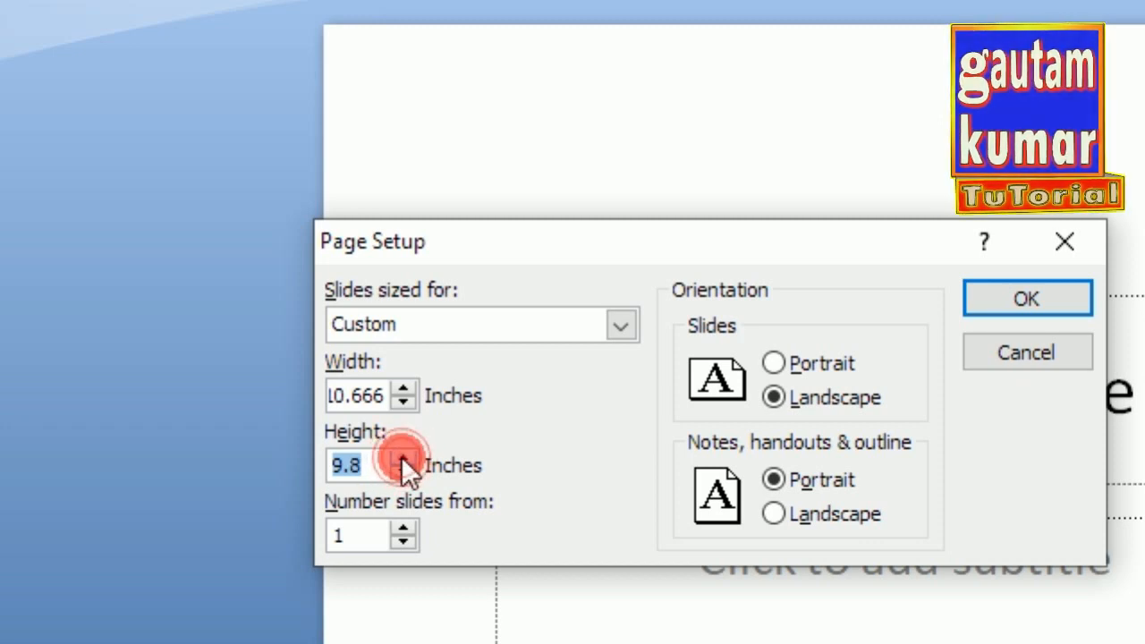
{"action": "left_click", "coordinate": [404, 458]}
{"action": "left_click", "coordinate": [404, 458]}
{"action": "left_click", "coordinate": [404, 459]}
{"action": "left_click", "coordinate": [403, 458]}
{"action": "left_click", "coordinate": [404, 458]}
{"action": "left_click", "coordinate": [404, 458]}
{"action": "left_click", "coordinate": [403, 458]}
{"action": "left_click", "coordinate": [403, 458]}
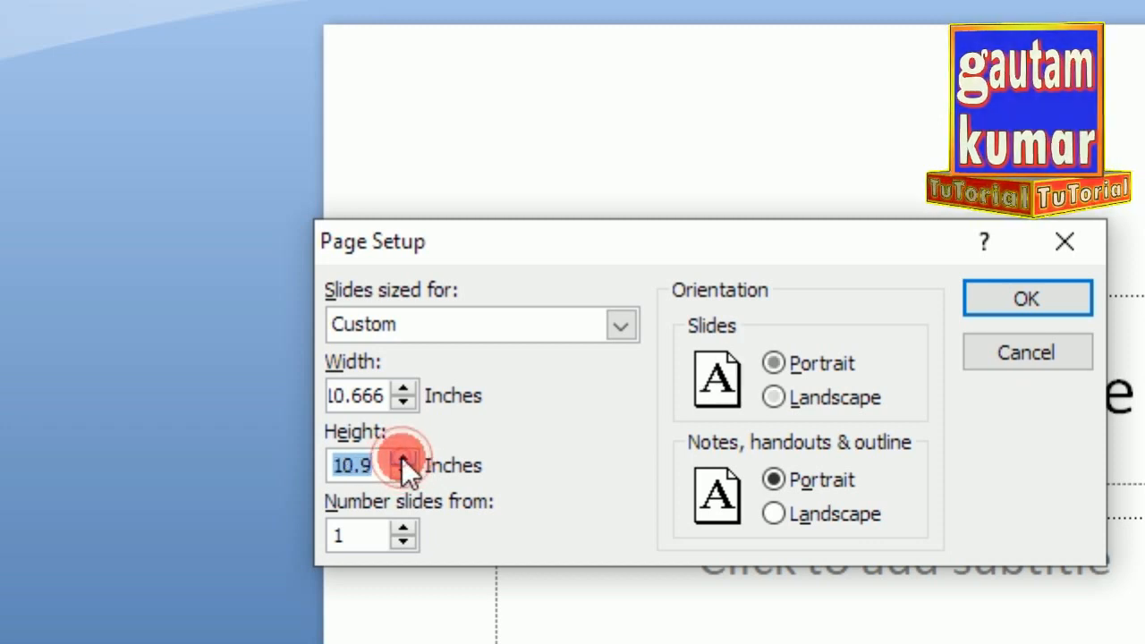
{"action": "left_click_drag", "start_coordinate": [403, 458], "coordinate": [402, 458]}
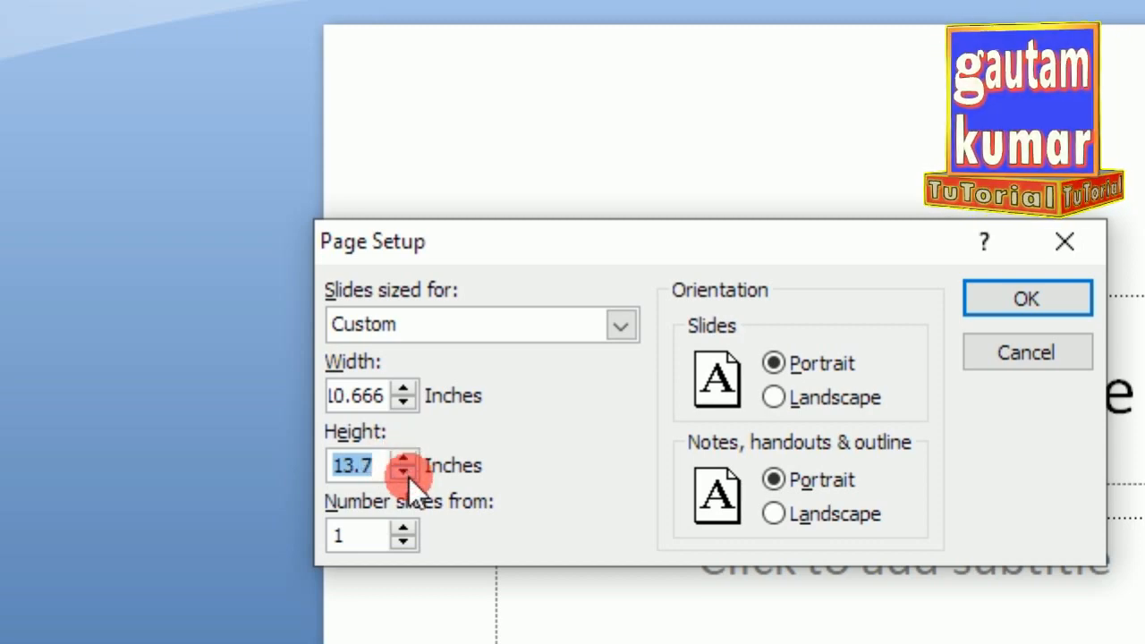
{"action": "left_click", "coordinate": [404, 473]}
{"action": "left_click", "coordinate": [366, 465]}
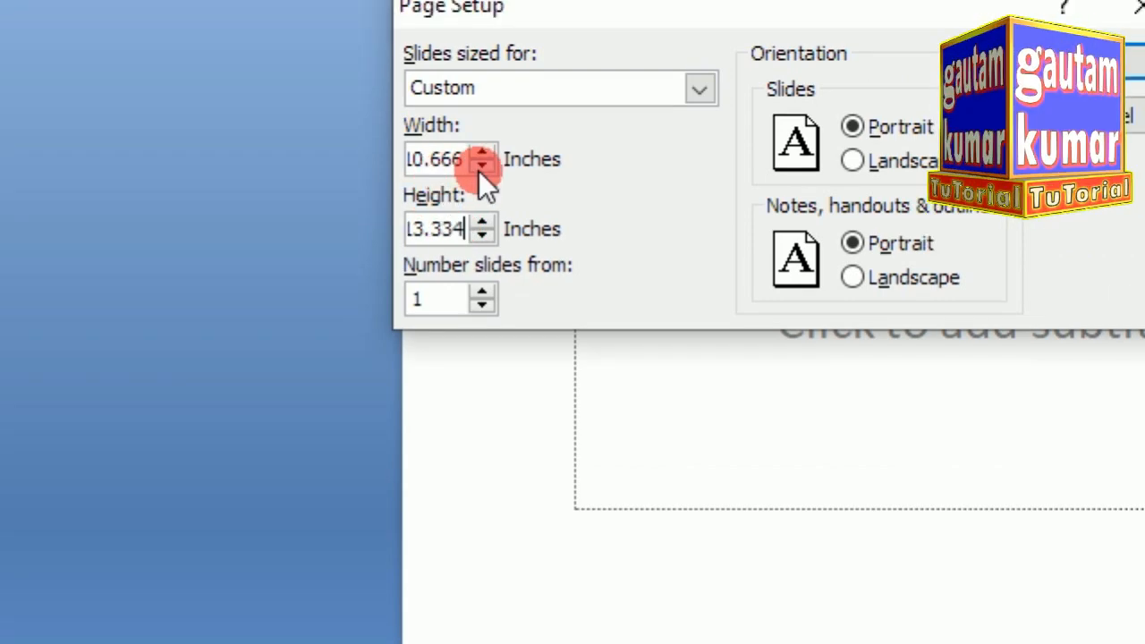
{"action": "left_click", "coordinate": [422, 234]}
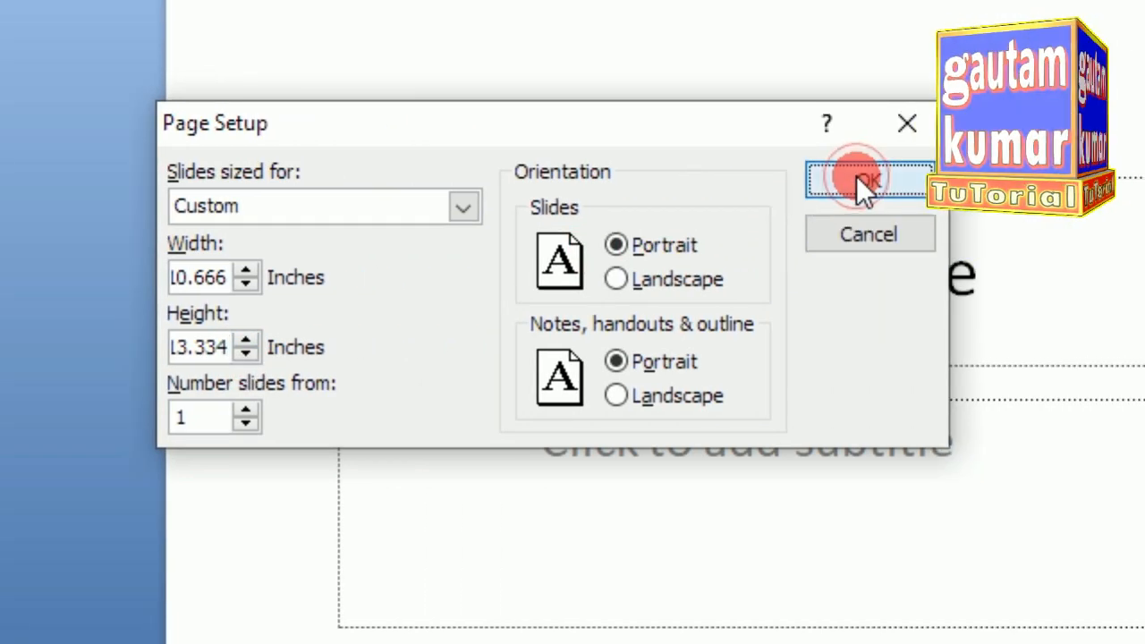
{"action": "left_click", "coordinate": [856, 179]}
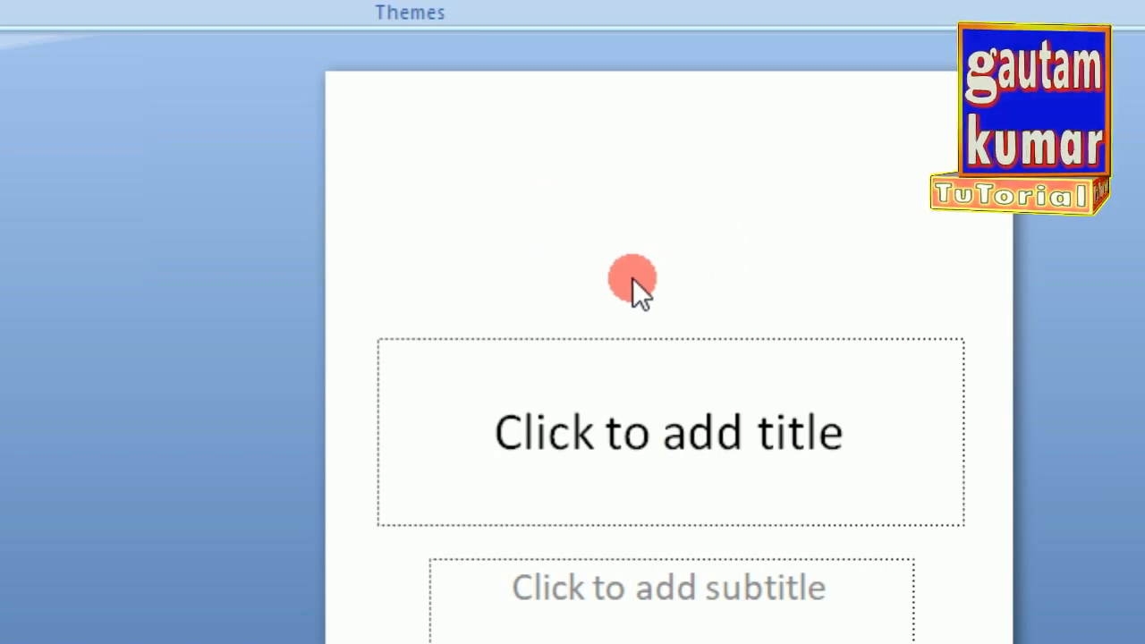
Step: Delete the title placeholder from the slide
{"action": "left_click", "coordinate": [548, 336]}
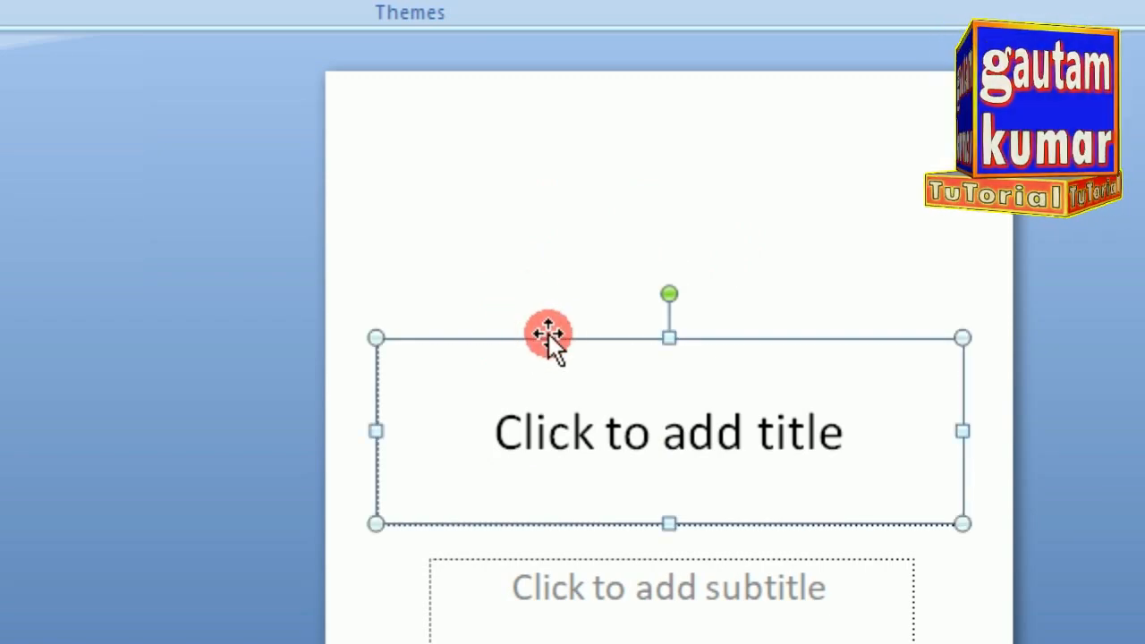
{"action": "key", "text": "Delete"}
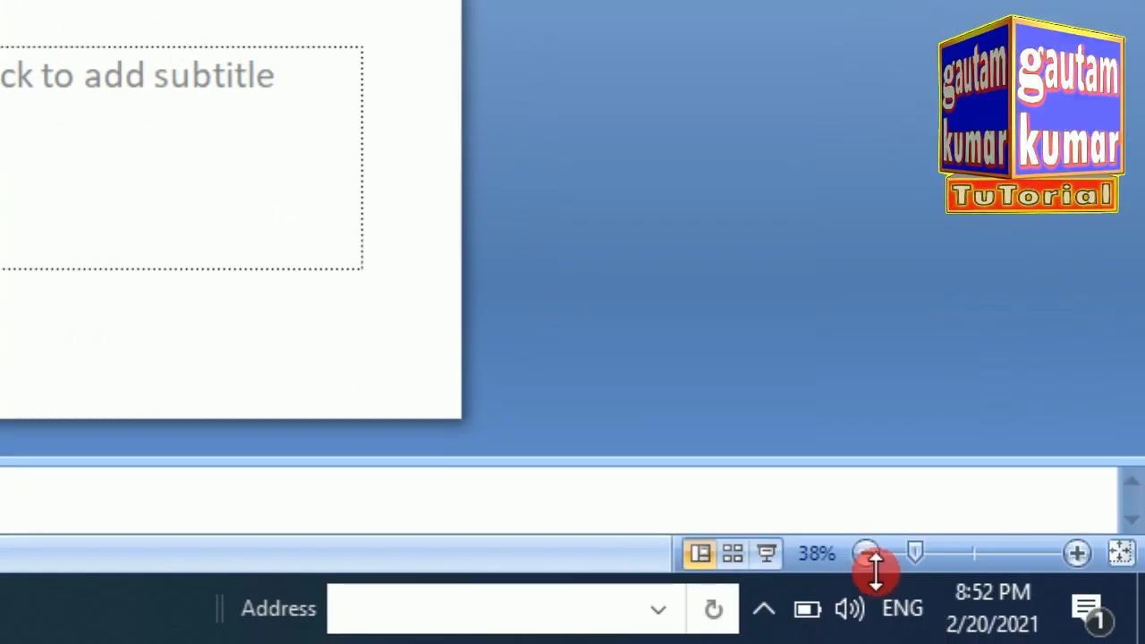
Step: Insert the picture "after correction" from the personal photo folder on the Desktop and stretch its left side to the slide's edge
{"action": "left_click", "coordinate": [867, 555]}
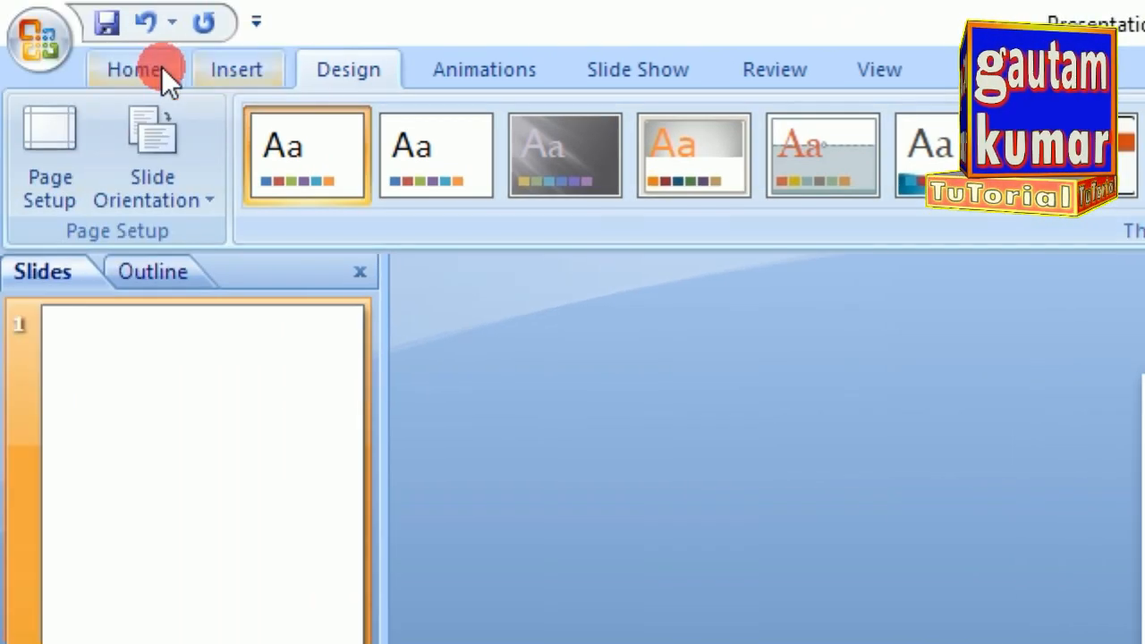
{"action": "left_click", "coordinate": [218, 75]}
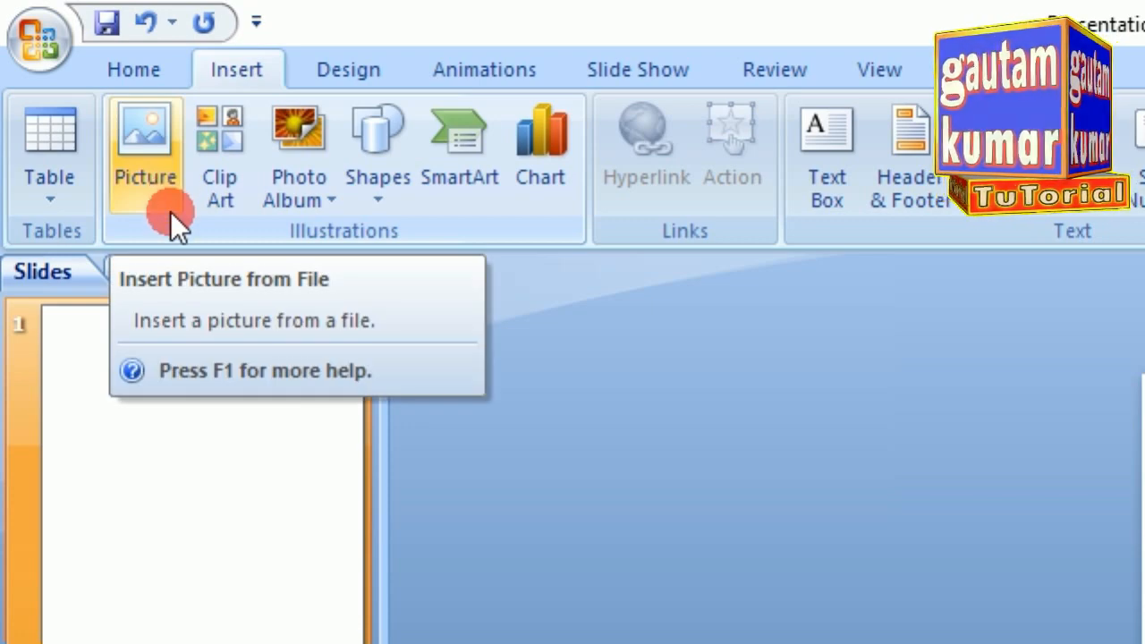
{"action": "left_click", "coordinate": [144, 144]}
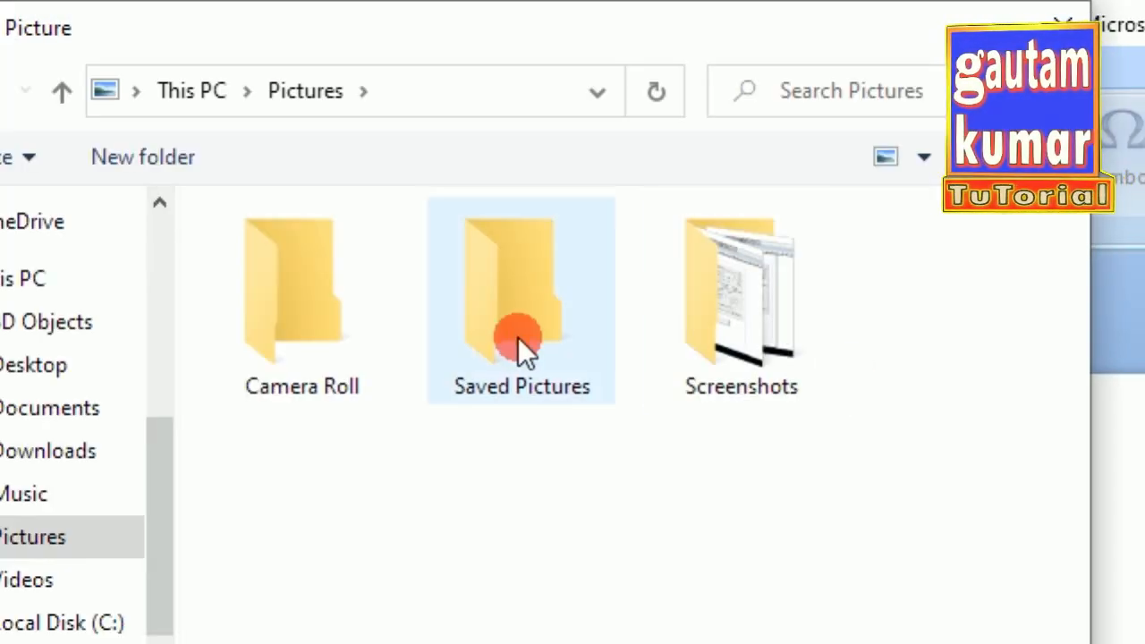
{"action": "left_click_drag", "start_coordinate": [170, 435], "coordinate": [172, 268]}
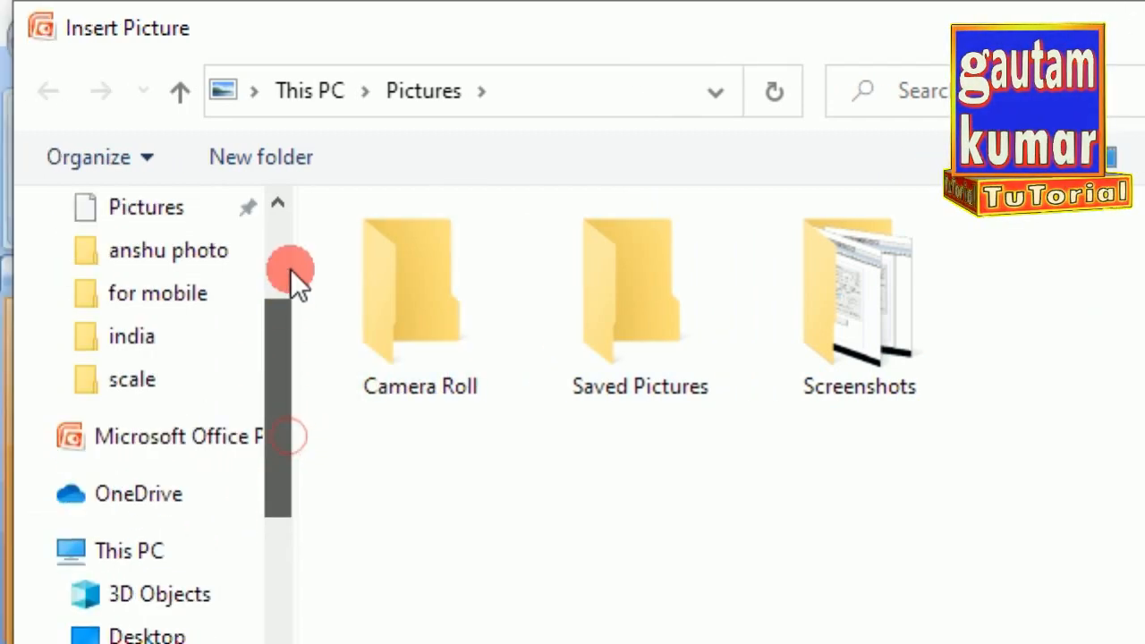
{"action": "left_click_drag", "start_coordinate": [290, 268], "coordinate": [296, 225]}
{"action": "left_click", "coordinate": [175, 278]}
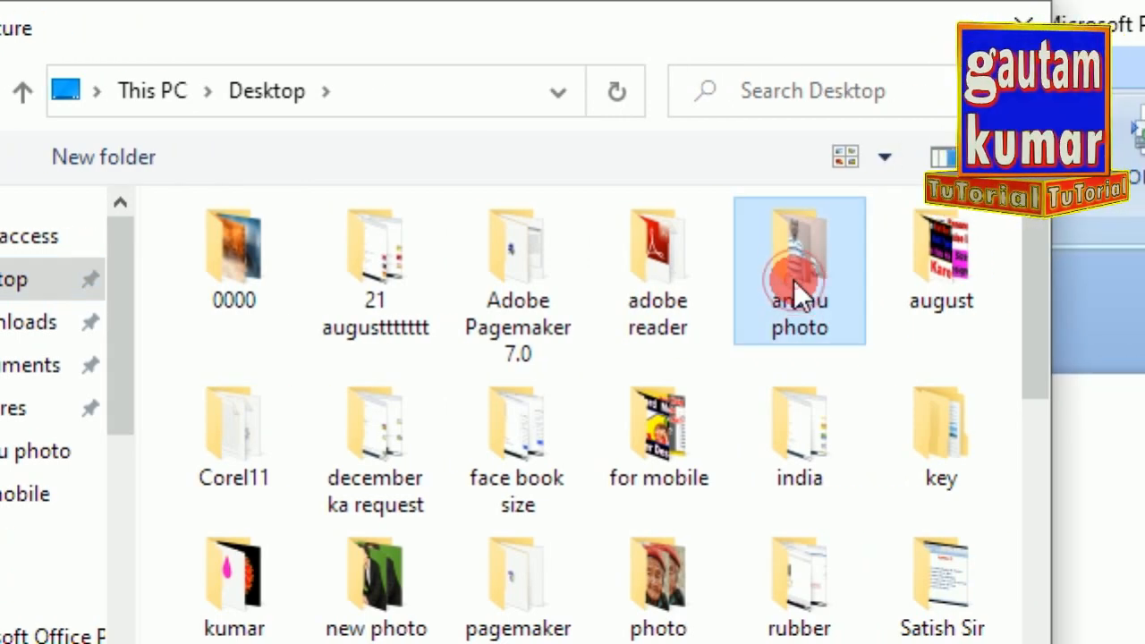
{"action": "double_click", "coordinate": [841, 304]}
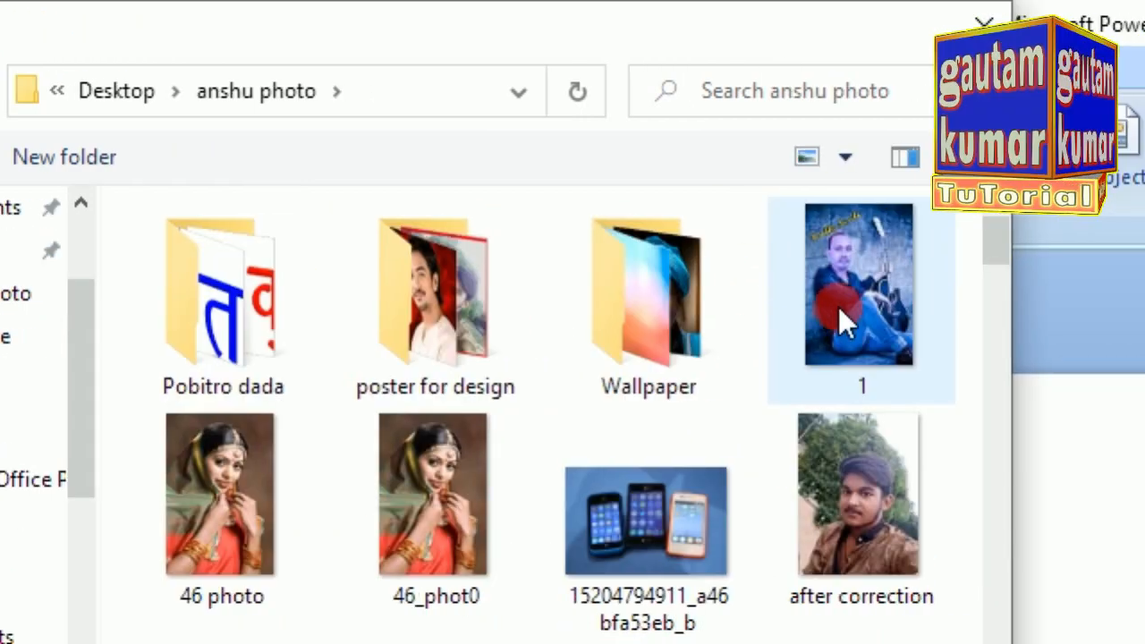
{"action": "left_click", "coordinate": [922, 454]}
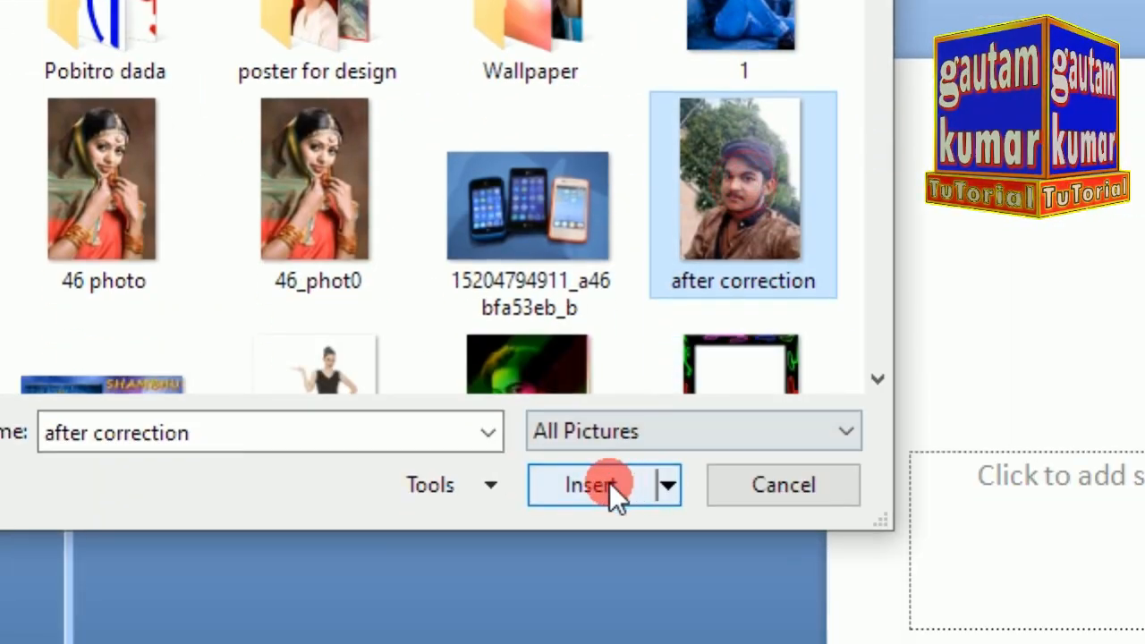
{"action": "left_click", "coordinate": [627, 524]}
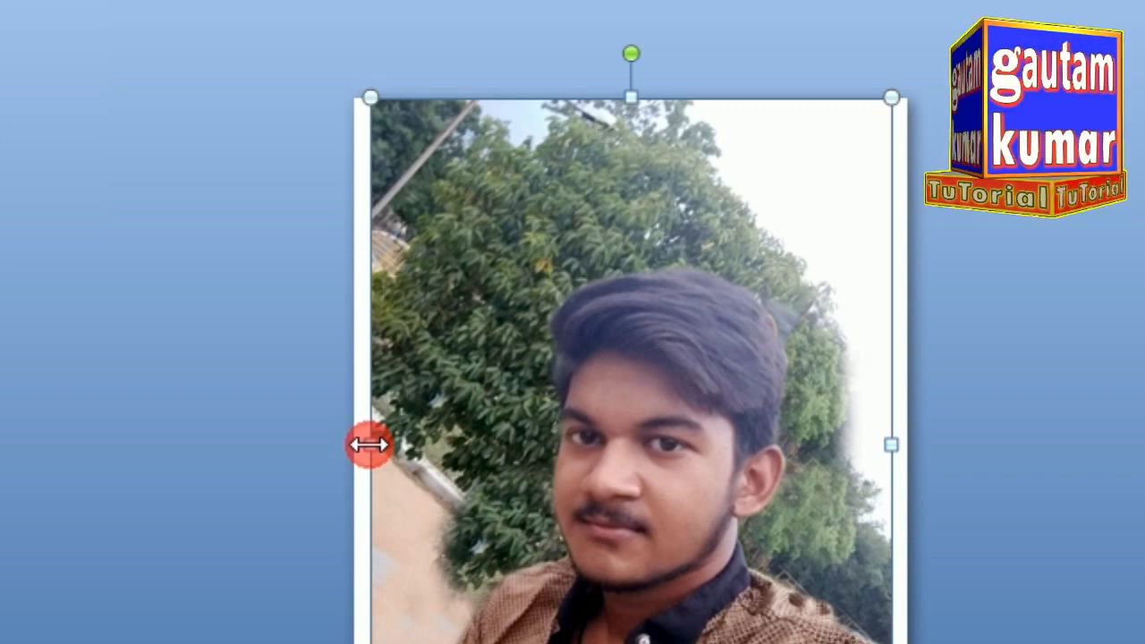
{"action": "left_click_drag", "start_coordinate": [370, 445], "coordinate": [354, 454]}
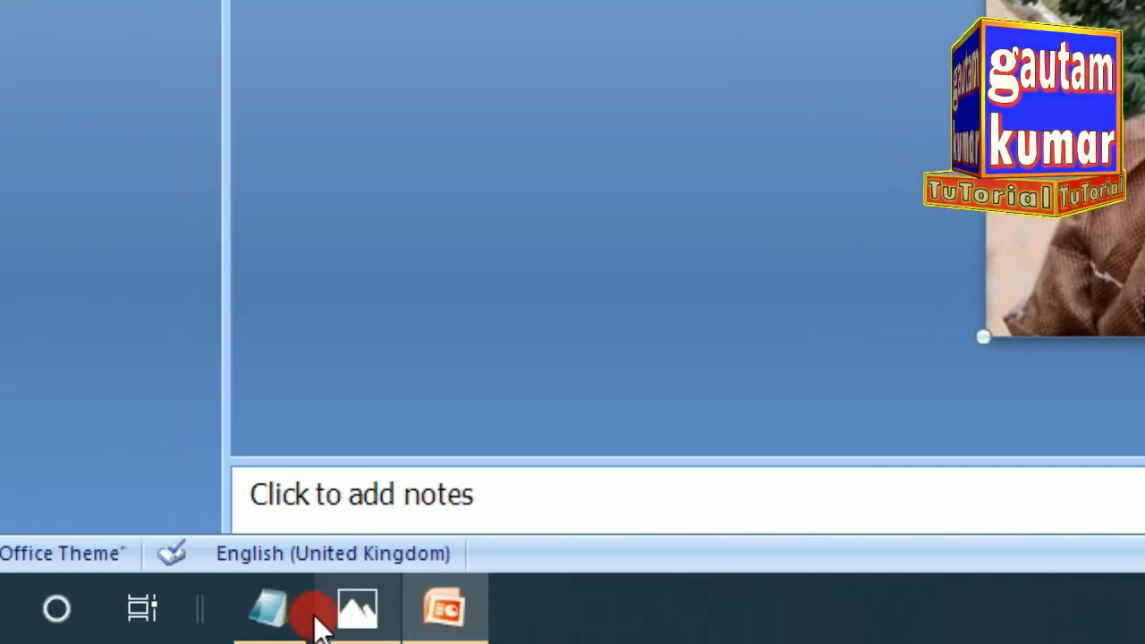
Step: Check the slide measurement notes in Notepad again and return to the presentation
{"action": "left_click", "coordinate": [190, 608]}
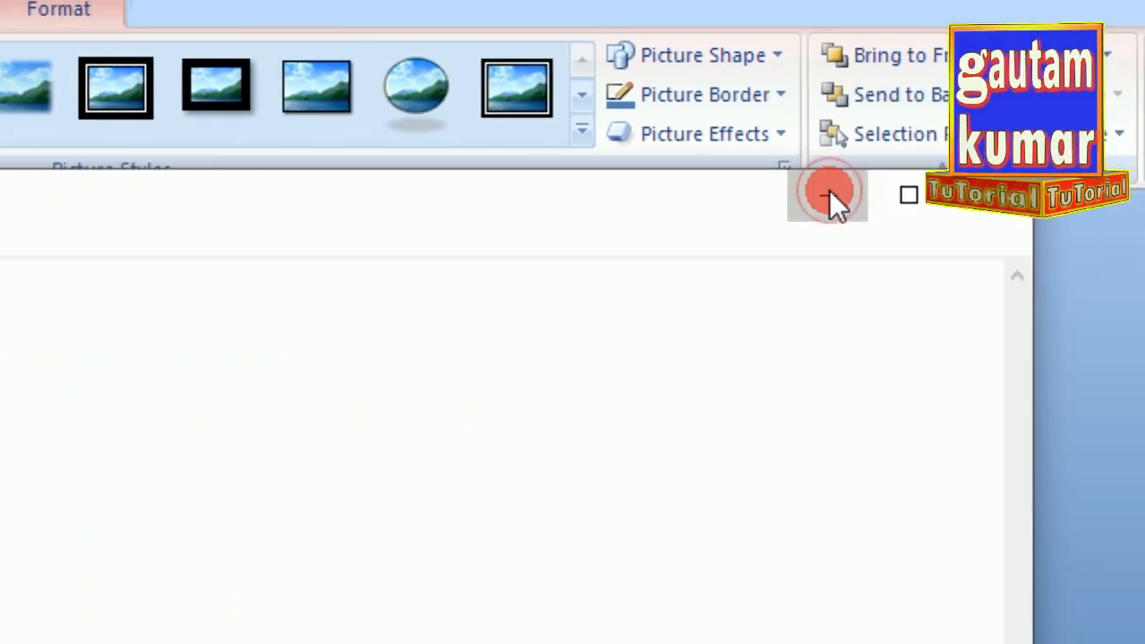
{"action": "left_click", "coordinate": [830, 189]}
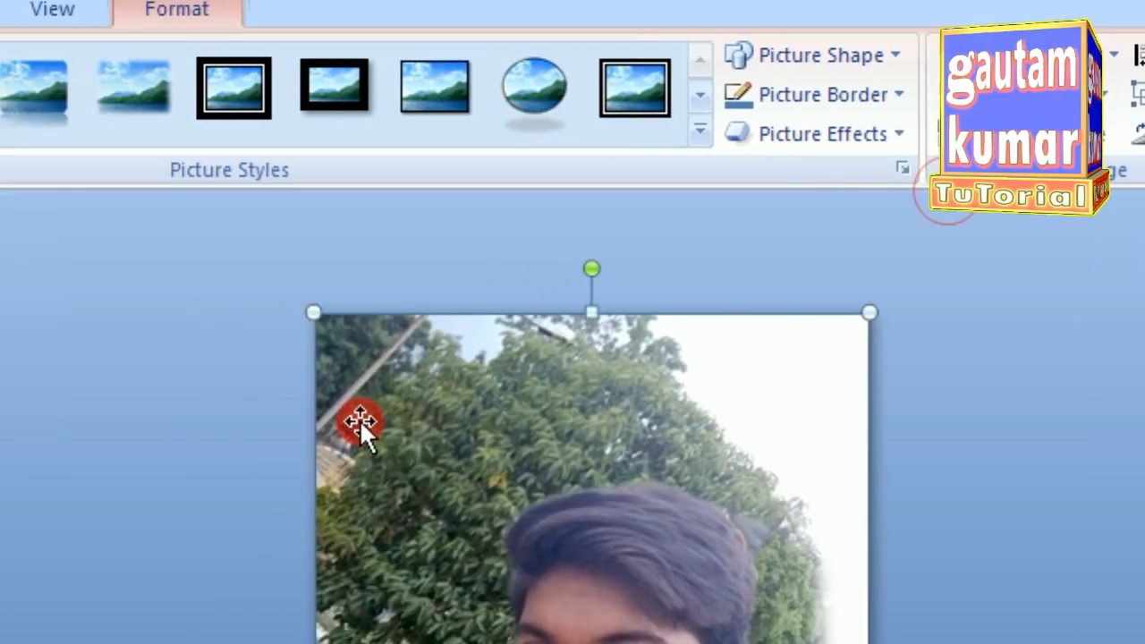